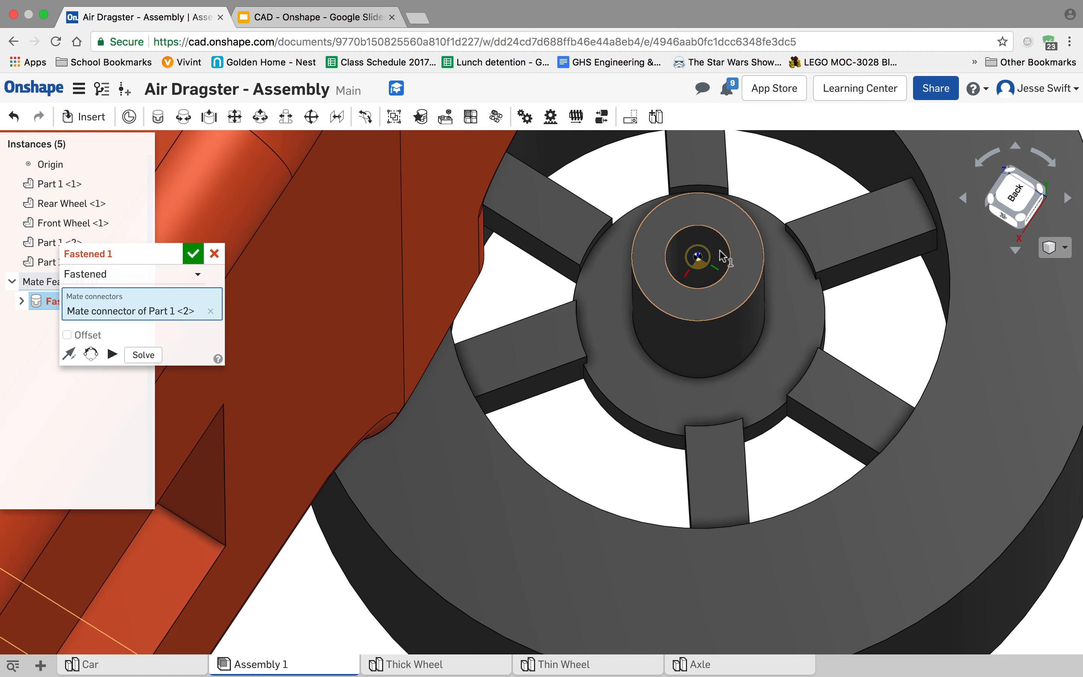
# Step: Complete the Fastened mate by joining the selected axle end to the rear wheel's hub
pyautogui.click(723, 337)
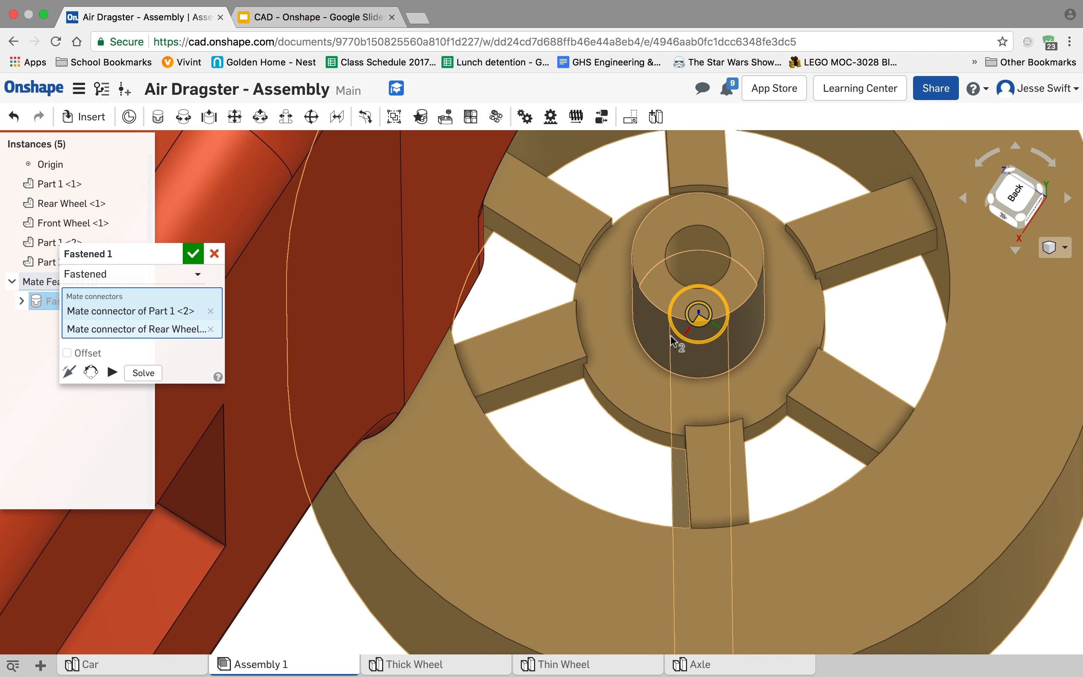
pyautogui.click(193, 254)
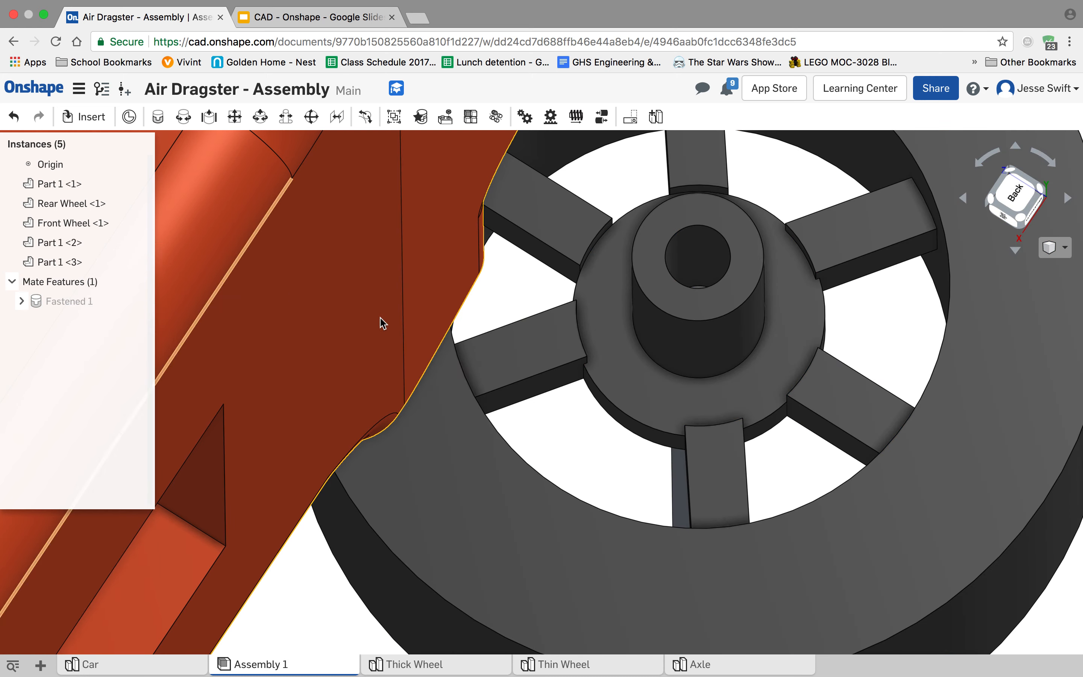
pyautogui.scroll(-10, 970, 522)
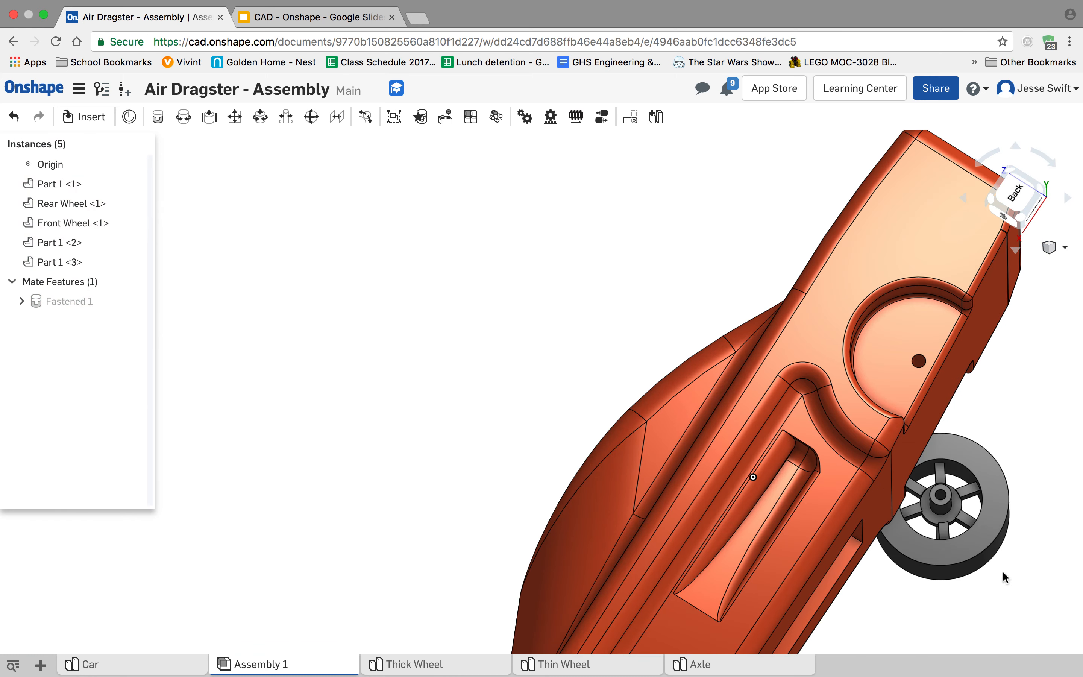
pyautogui.moveTo(1010, 577); pyautogui.dragTo(926, 525)
pyautogui.rightClick(1017, 549)
pyautogui.press('Delete')
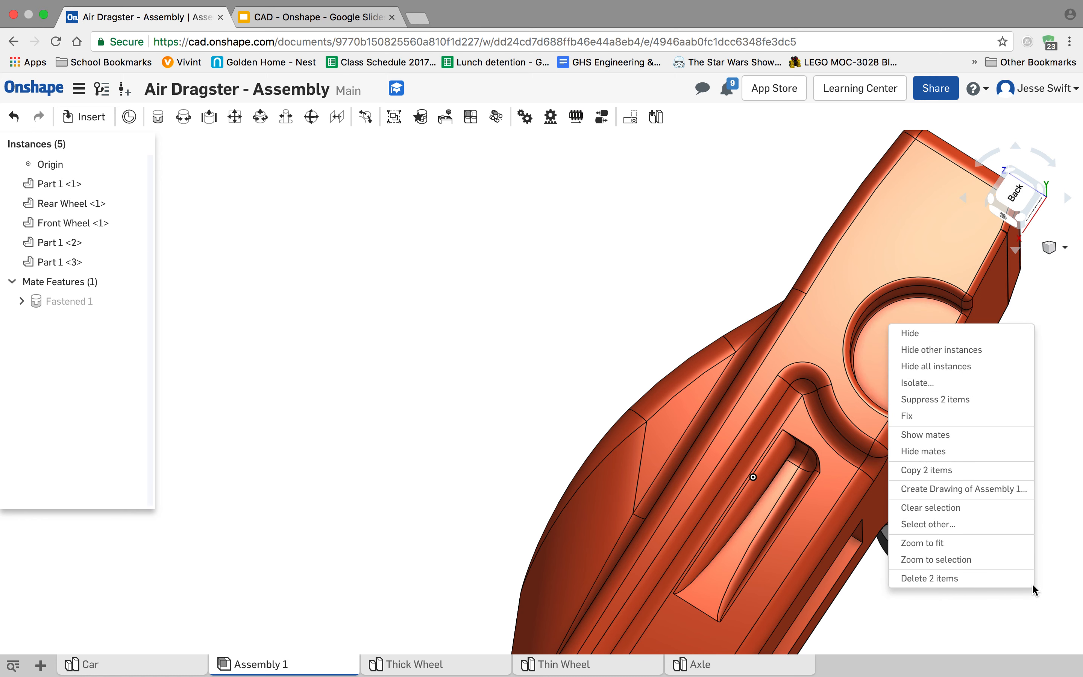
pyautogui.press('super+z')
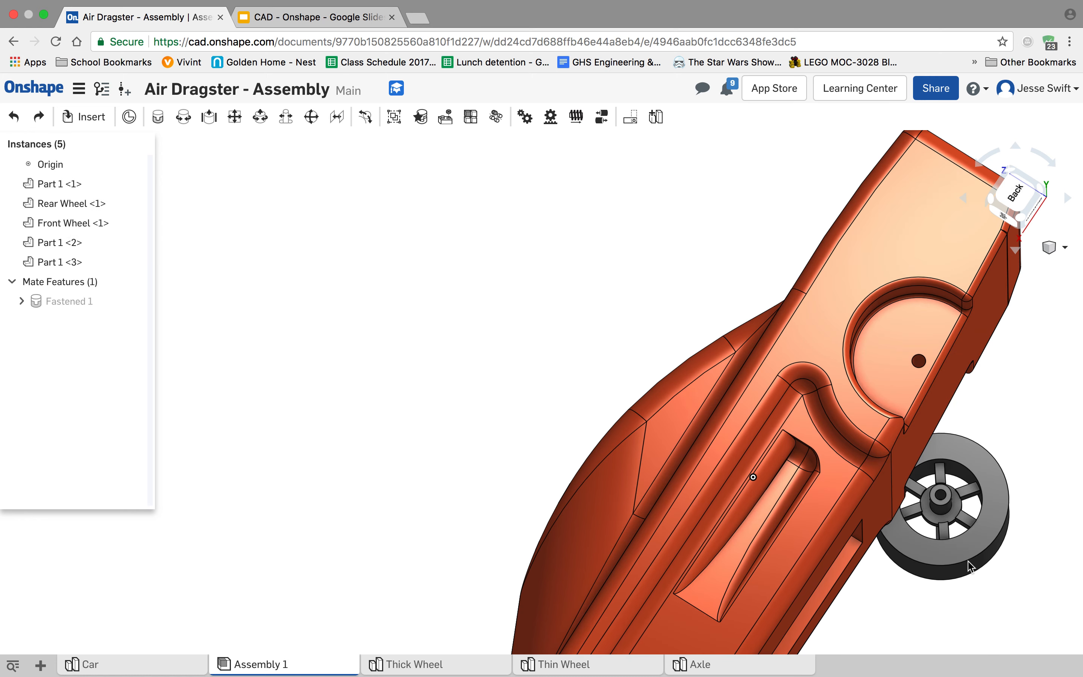
# Step: Edit the Fastened 1 mate and flip its primary axis so the axle points out of the wheel's inner side
pyautogui.moveTo(979, 585); pyautogui.dragTo(1016, 643, button='right')
pyautogui.moveTo(572, 301); pyautogui.dragTo(598, 278, button='right')
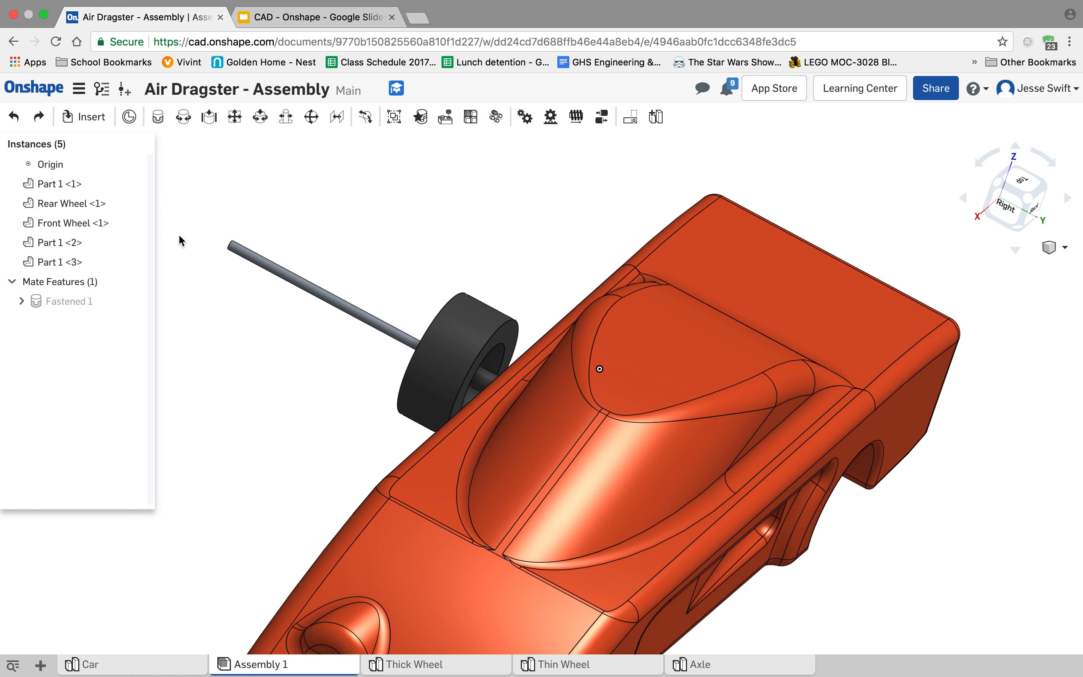
pyautogui.rightClick(79, 300)
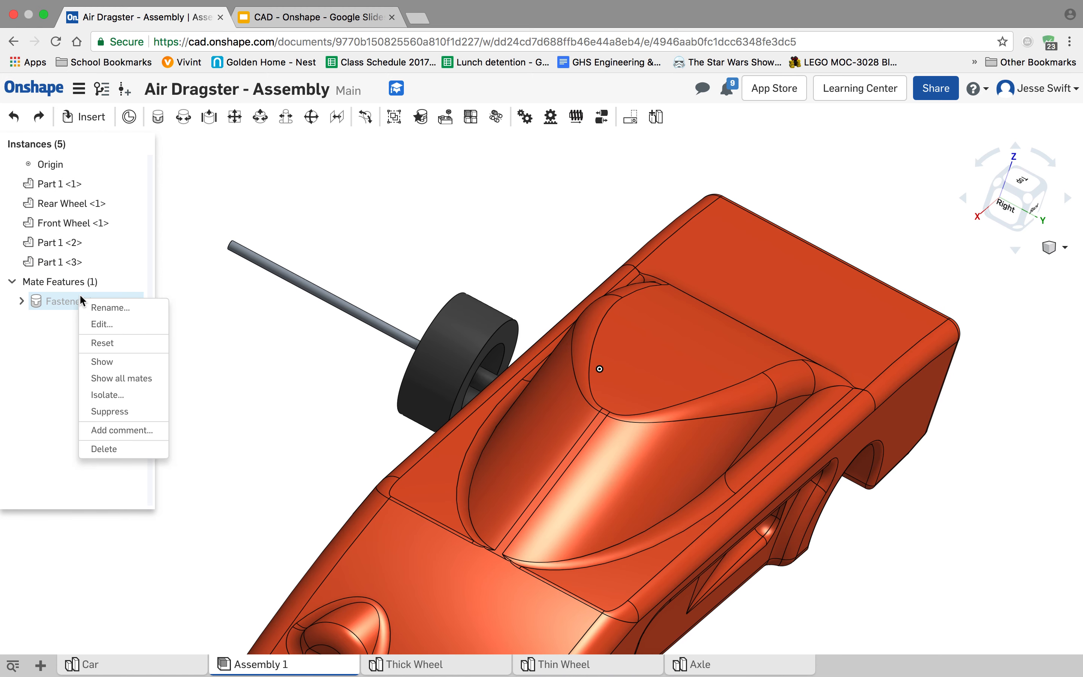
pyautogui.click(104, 325)
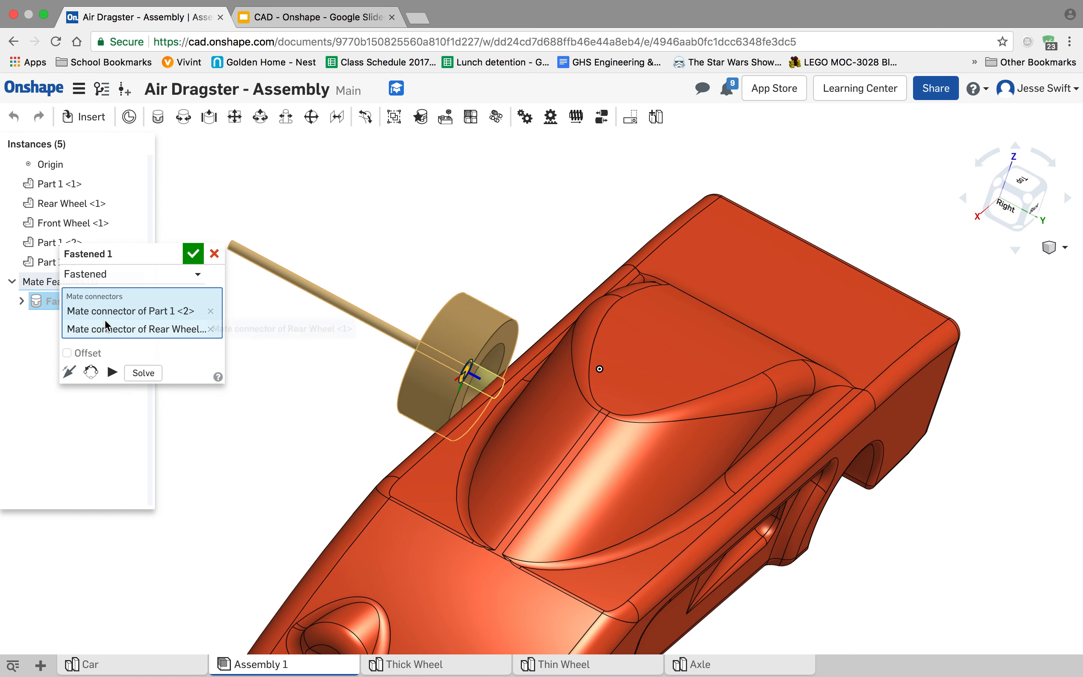
pyautogui.click(70, 371)
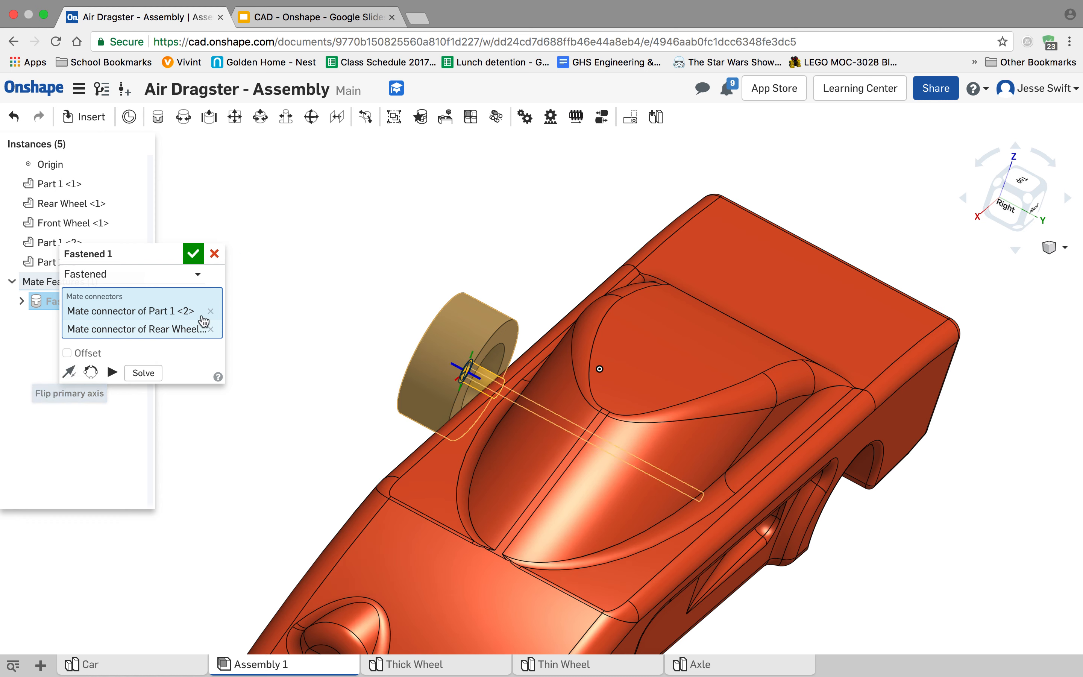
pyautogui.click(193, 255)
# Step: Add a Revolute mate between the rear wheel's hub and the axle hole in the car's rear wheel well
pyautogui.moveTo(953, 568); pyautogui.dragTo(1029, 438, button='right')
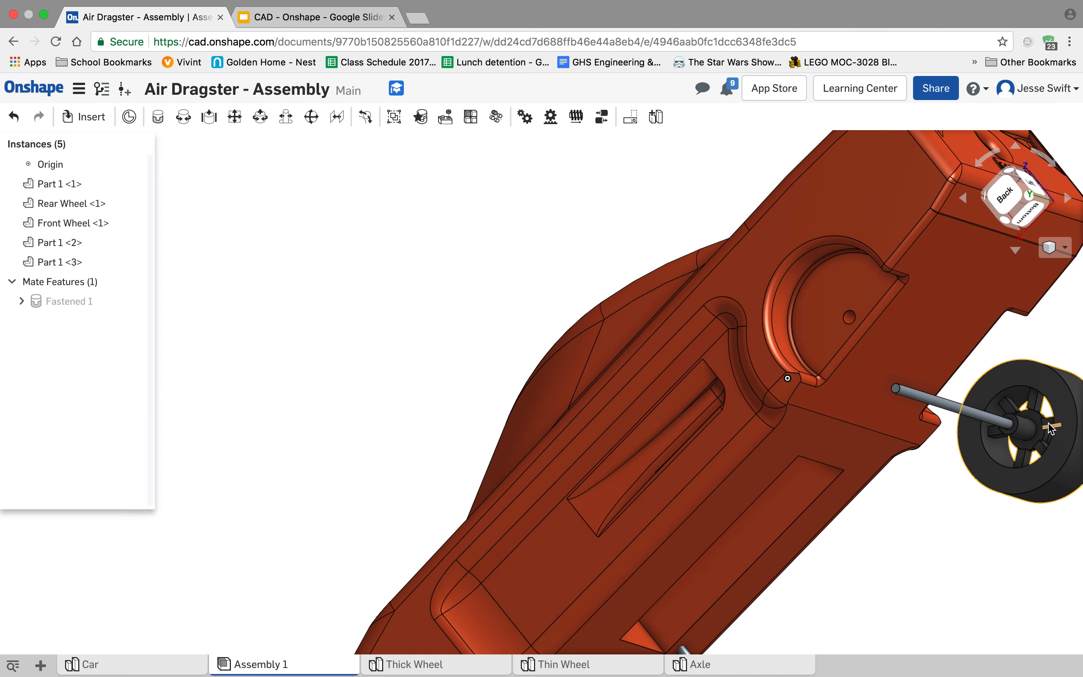
pyautogui.moveTo(1001, 507)
pyautogui.mouseDown(button='right')
pyautogui.moveTo(887, 540)
pyautogui.moveTo(945, 523)
pyautogui.moveTo(991, 527)
pyautogui.mouseUp(button='right')
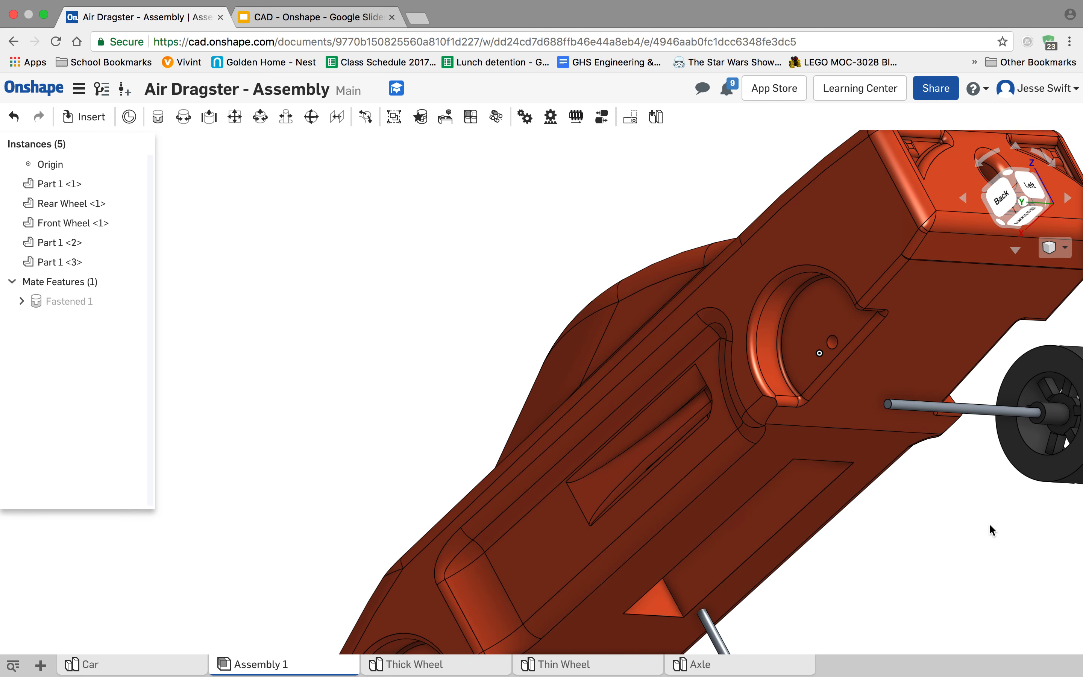
pyautogui.click(183, 117)
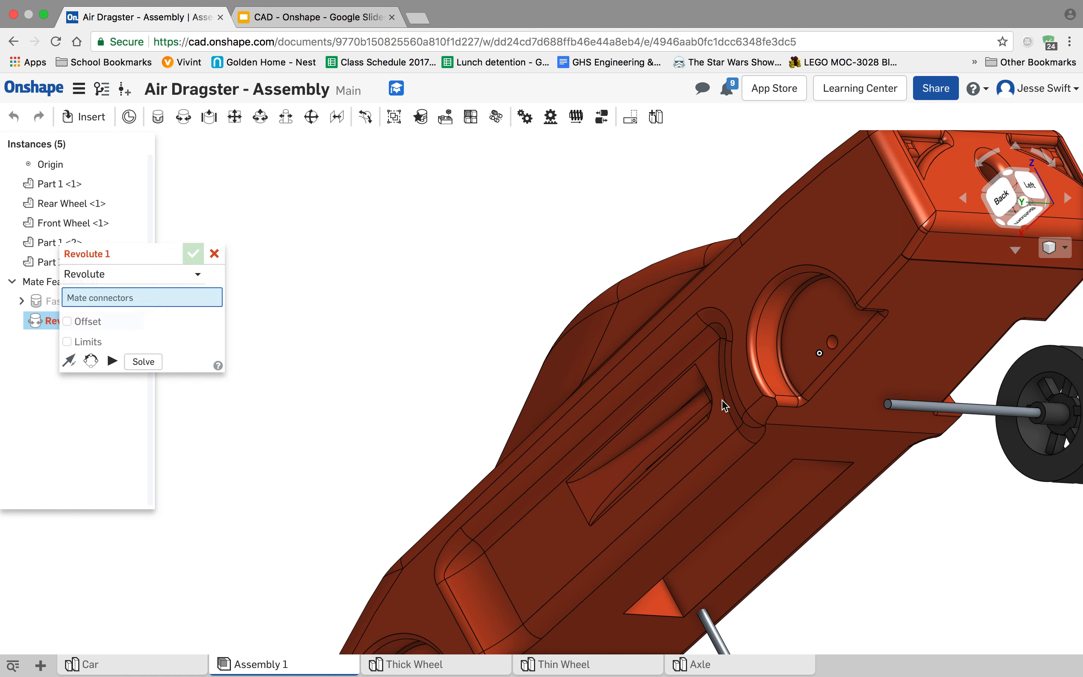
pyautogui.click(1041, 412)
pyautogui.click(832, 342)
pyautogui.click(193, 254)
# Step: Animate the rear wheel's Revolute 1 mate from 0 to 360 degrees
pyautogui.moveTo(901, 410); pyautogui.dragTo(863, 435, button='right')
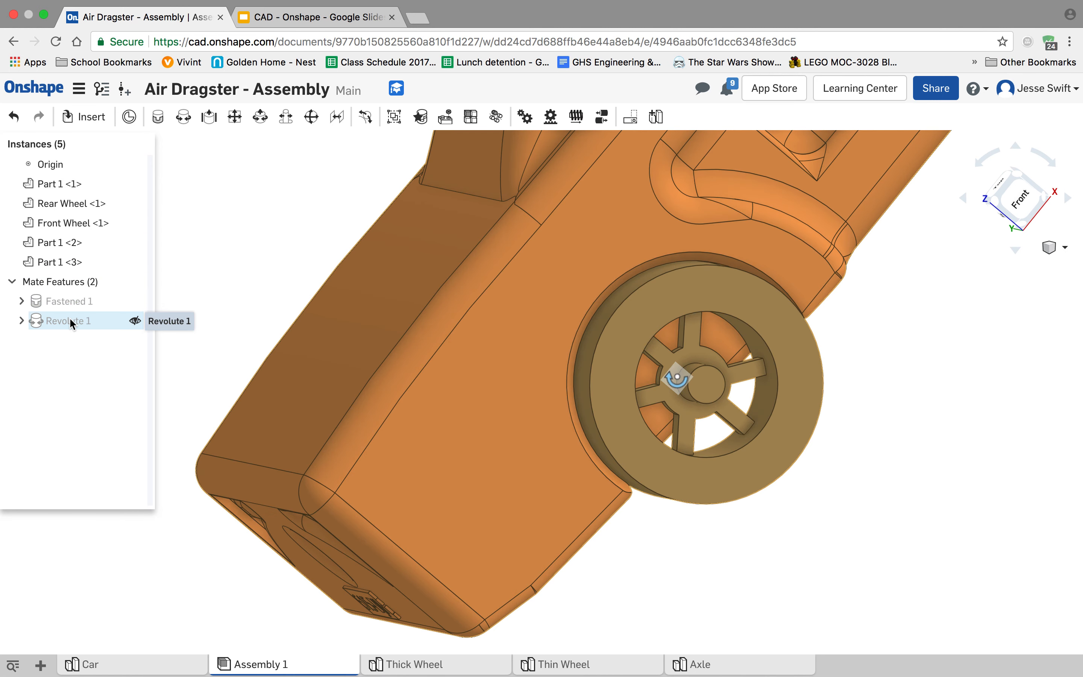
pyautogui.rightClick(71, 323)
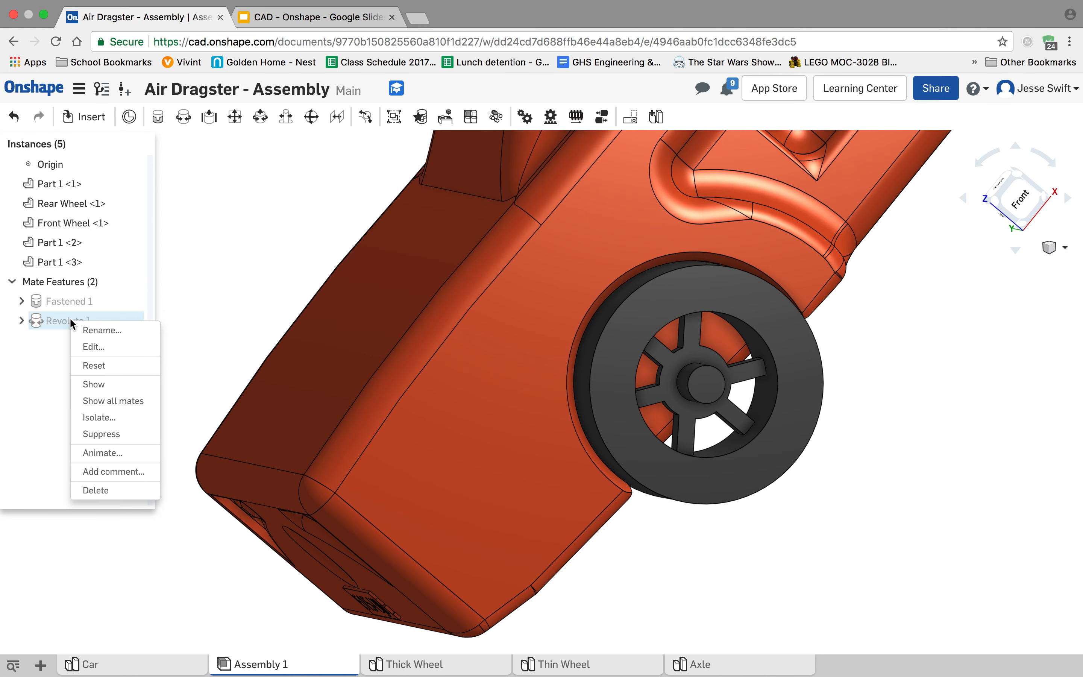
pyautogui.click(97, 453)
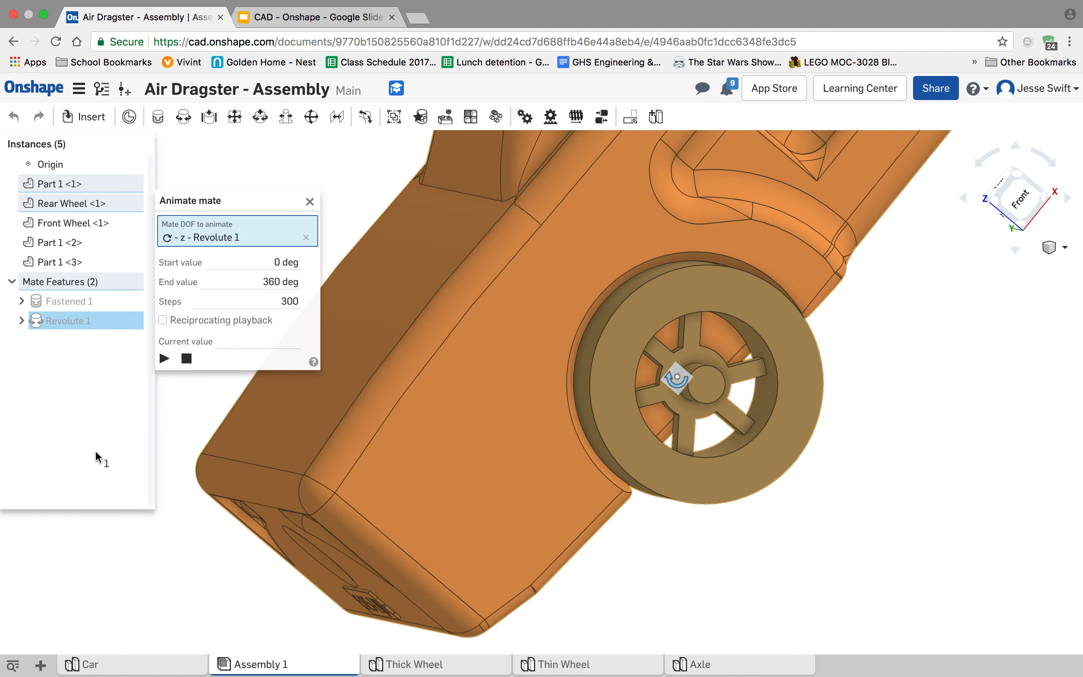
pyautogui.click(165, 359)
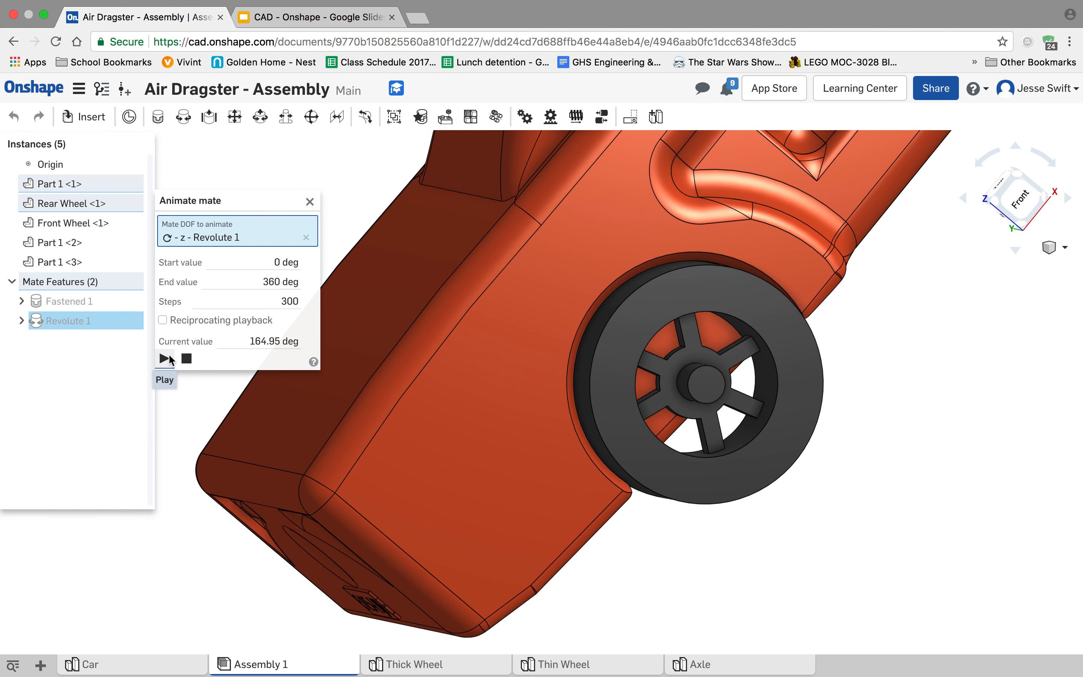
# Step: Reduce the mate animation to 20 steps, replay the wheel's rotation, and close the animation
pyautogui.click(287, 301)
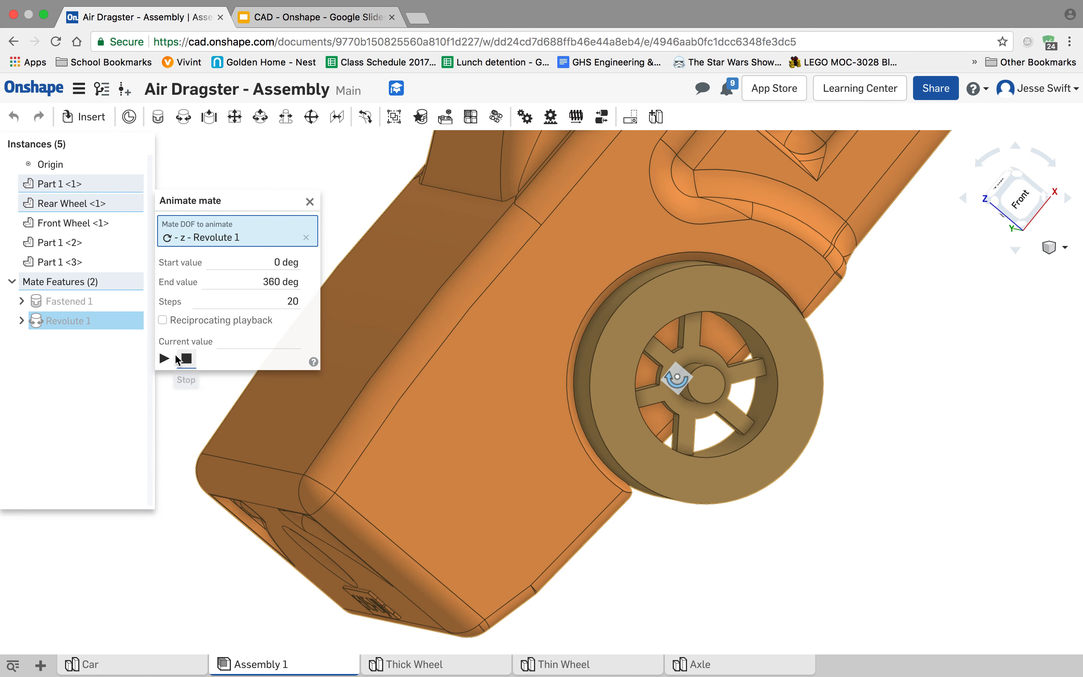
pyautogui.click(164, 358)
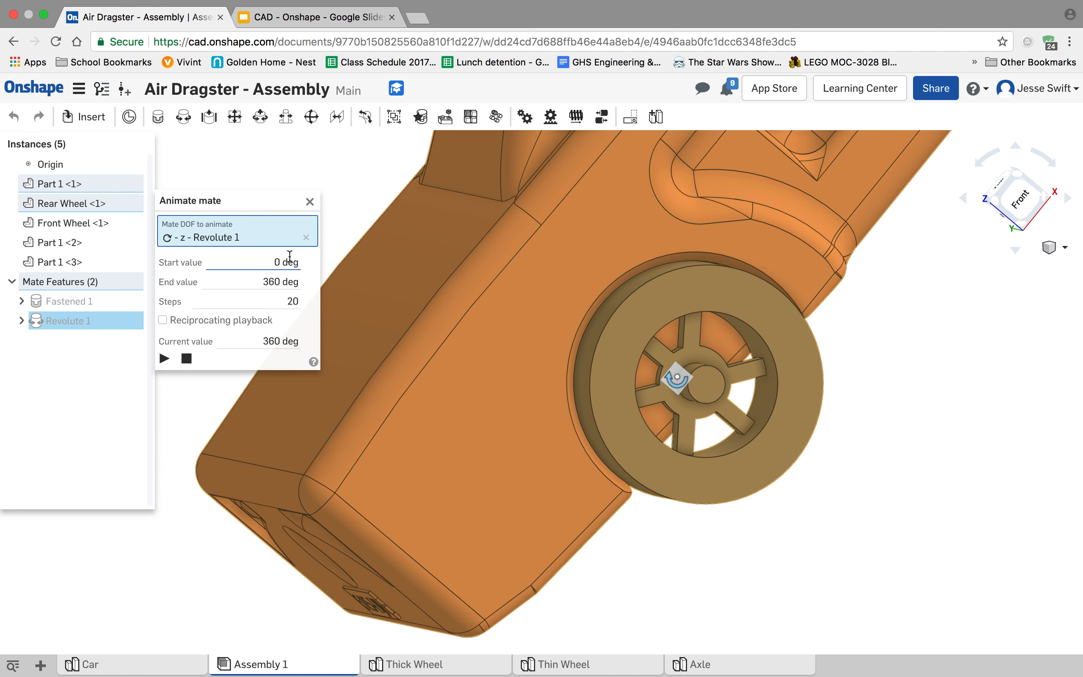
pyautogui.click(161, 353)
pyautogui.click(161, 352)
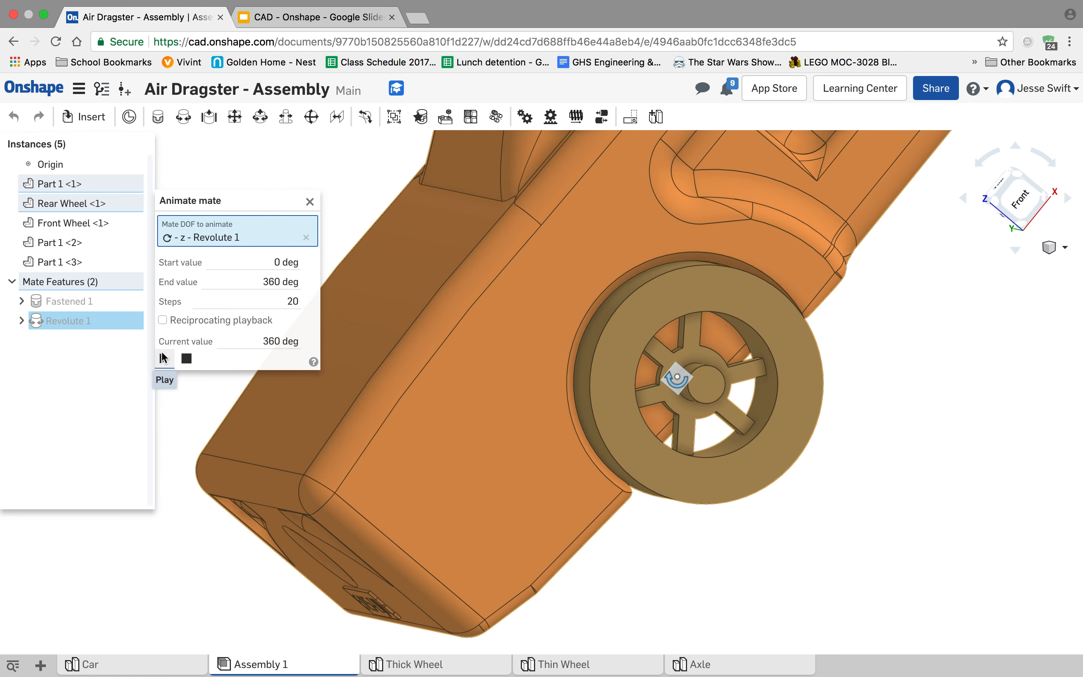
pyautogui.click(310, 201)
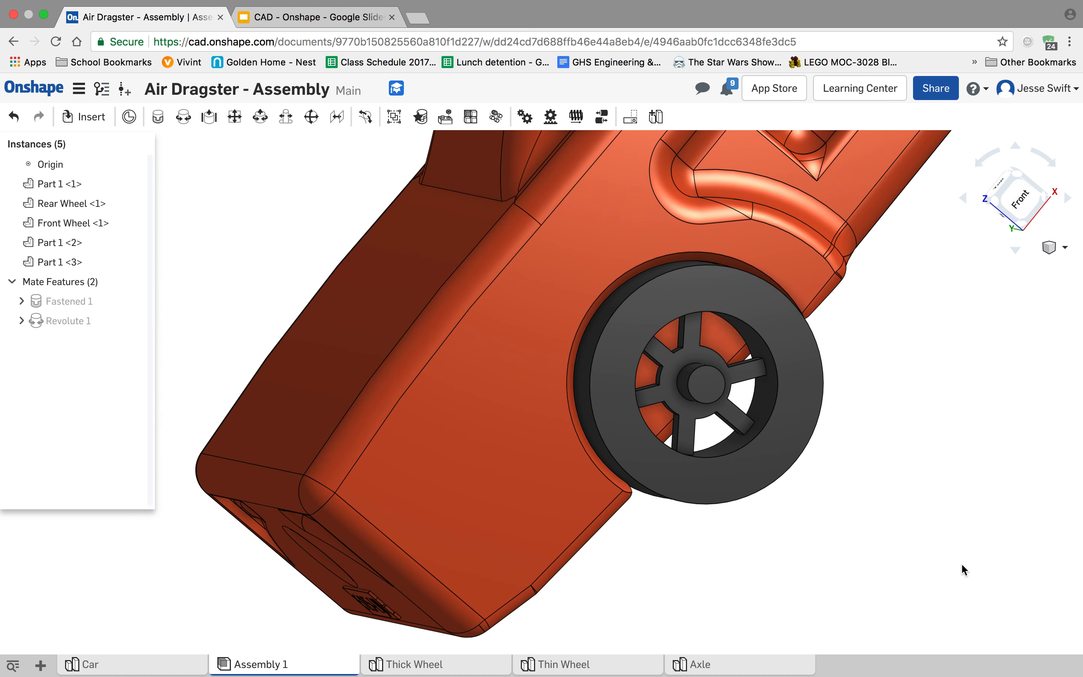
# Step: Insert a second rear wheel from the Thick Wheel part studio and place it beside the car's rear end
pyautogui.moveTo(961, 563); pyautogui.dragTo(762, 571, button='right')
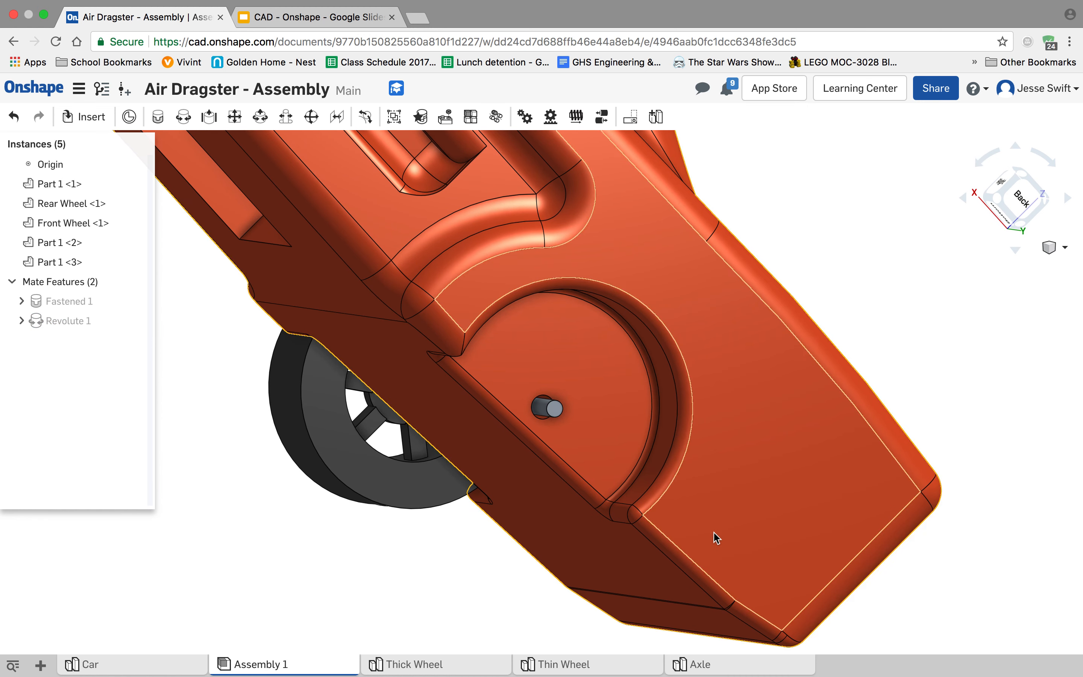
pyautogui.click(76, 116)
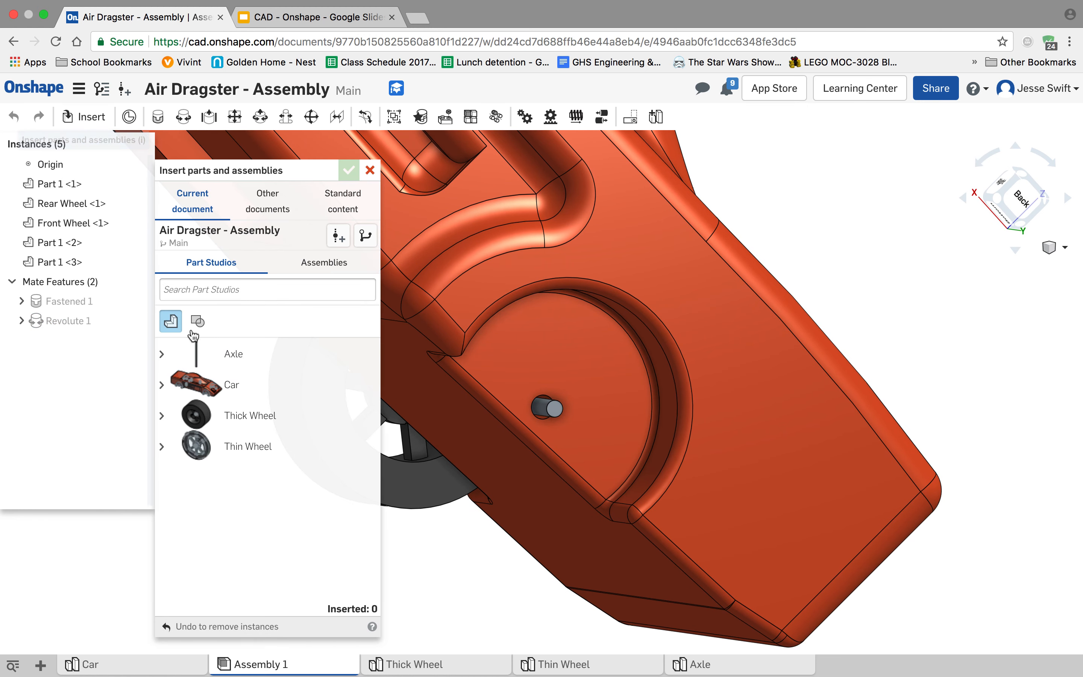
pyautogui.click(208, 427)
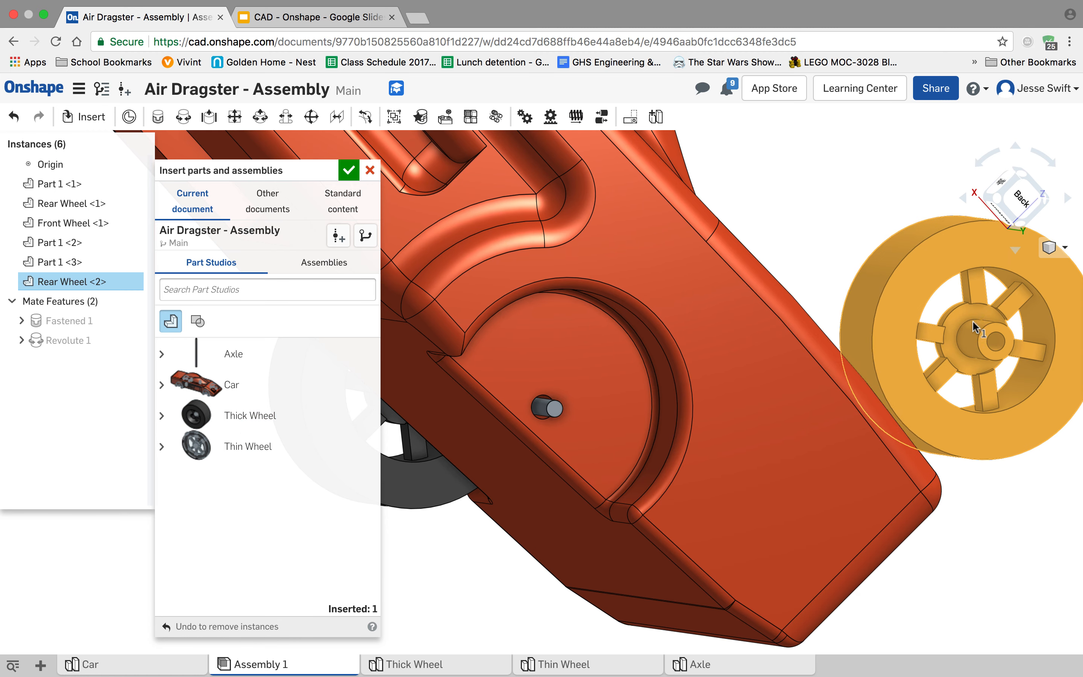
pyautogui.click(999, 282)
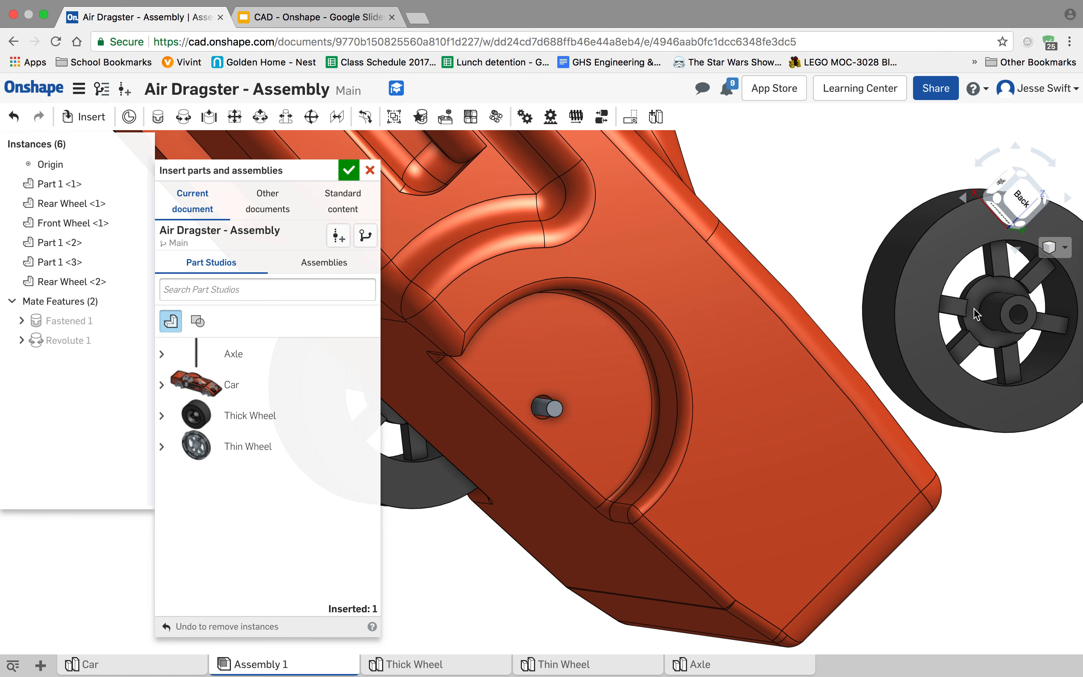
pyautogui.click(350, 172)
# Step: Add a Fastened mate between the second rear wheel's hub and the free end of the rear axle
pyautogui.scroll(-3, 970, 477)
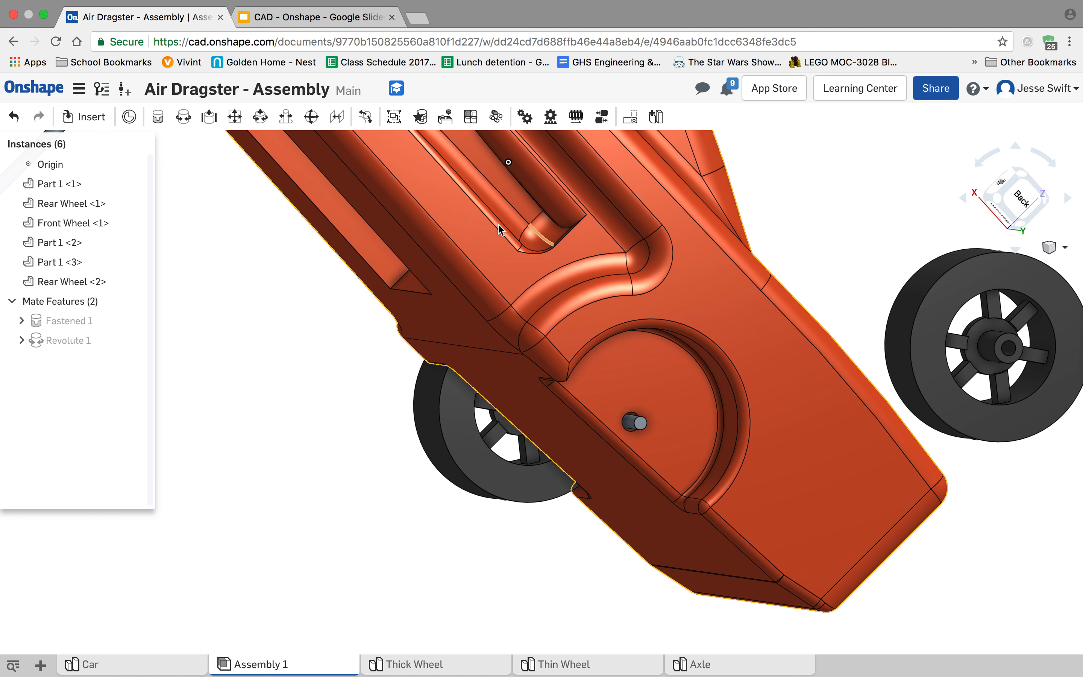
pyautogui.click(156, 118)
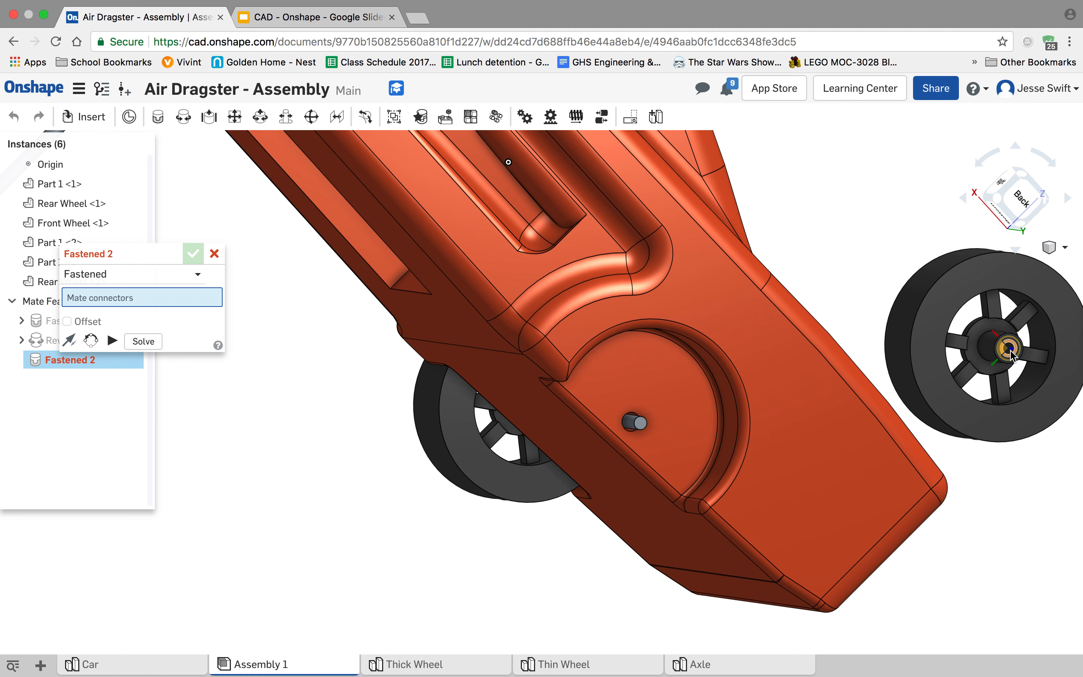
pyautogui.scroll(1, 1012, 355)
pyautogui.scroll(1, 1012, 354)
pyautogui.click(1010, 351)
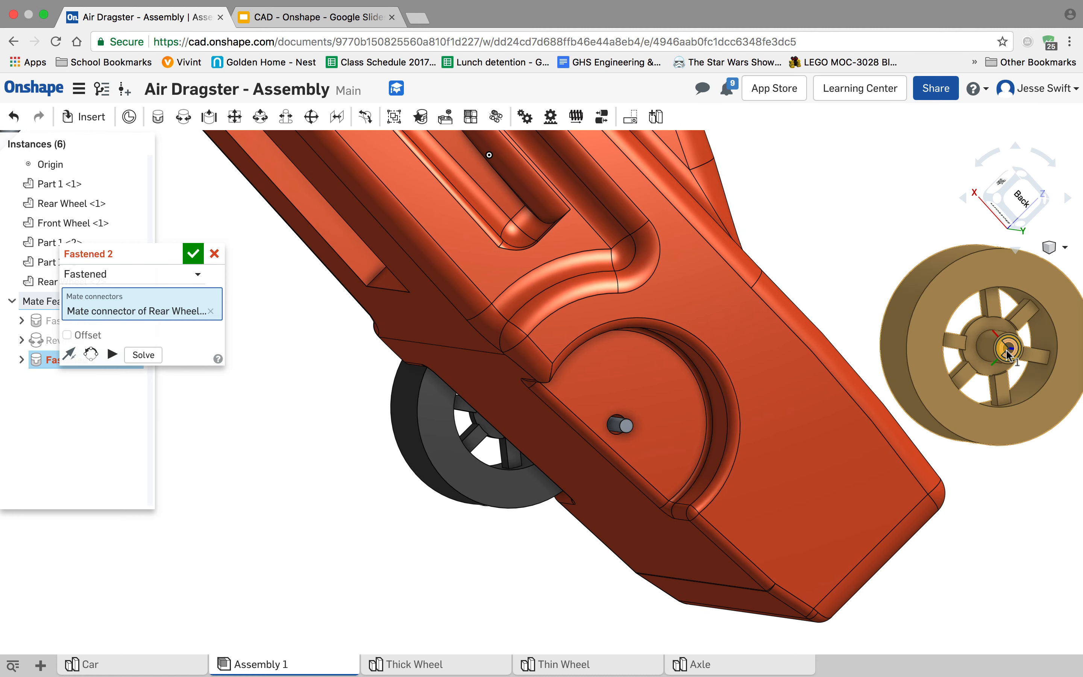
pyautogui.scroll(10, 633, 425)
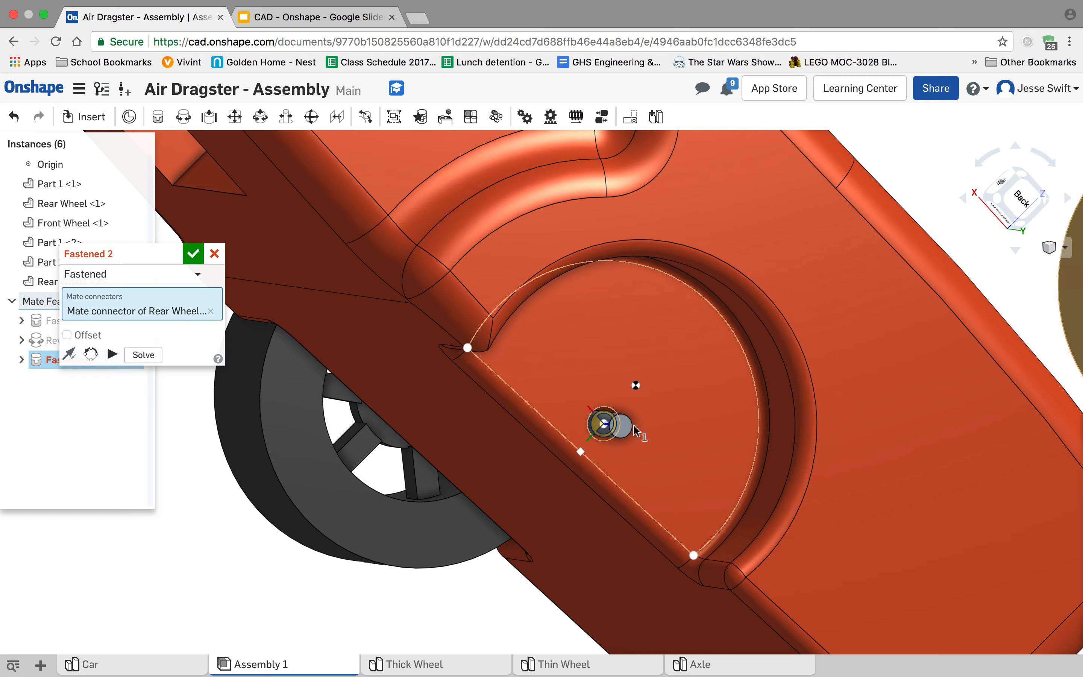
pyautogui.click(603, 426)
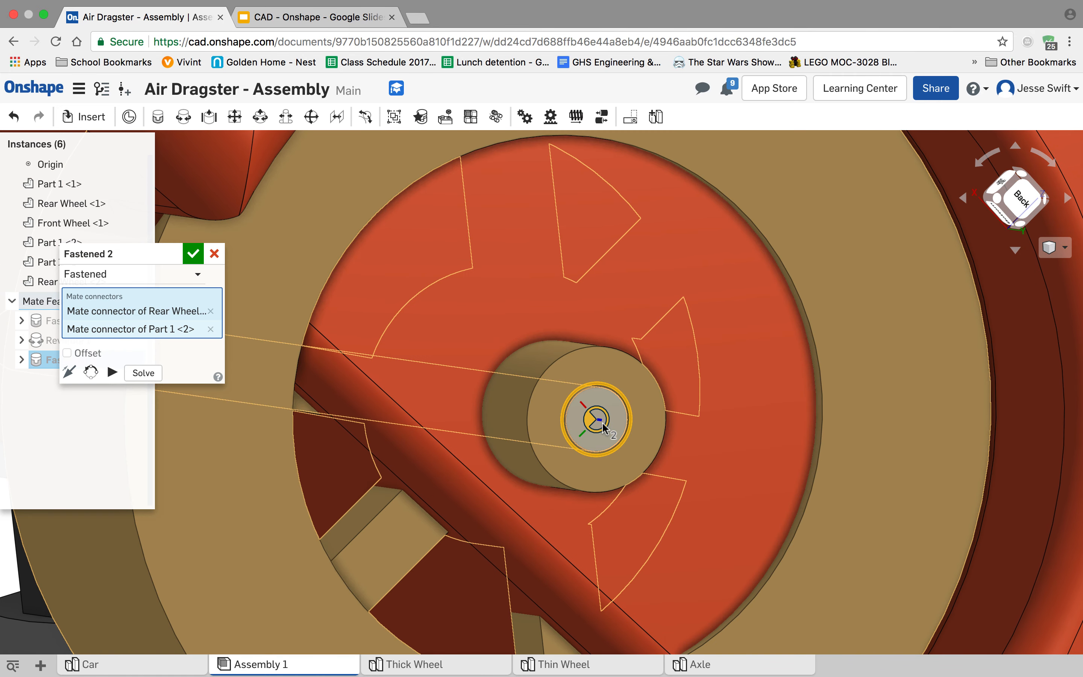
pyautogui.scroll(-10, 602, 426)
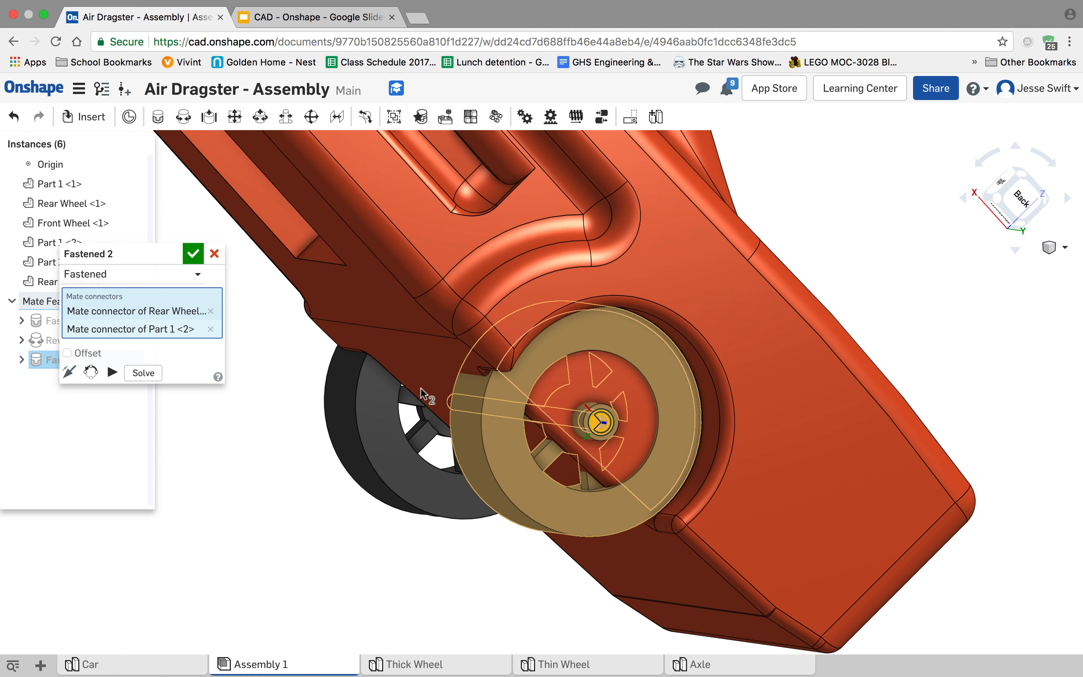
pyautogui.click(193, 253)
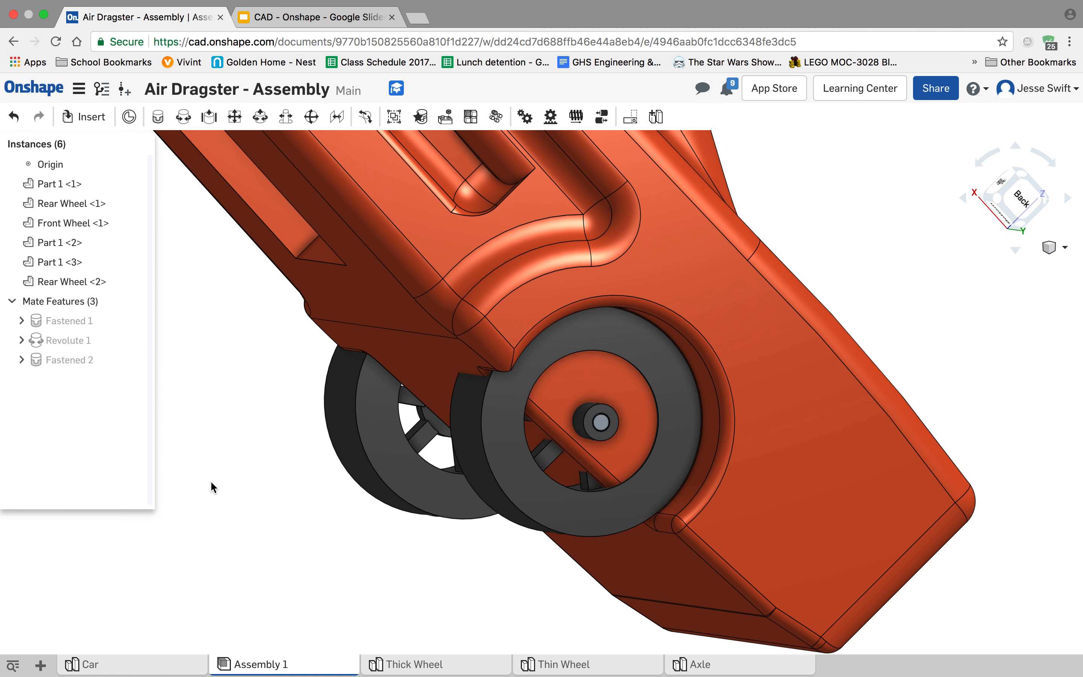
# Step: Edit the Fastened 2 mate and flip its primary axis so the second rear wheel's hub faces the car
pyautogui.scroll(-2, 226, 488)
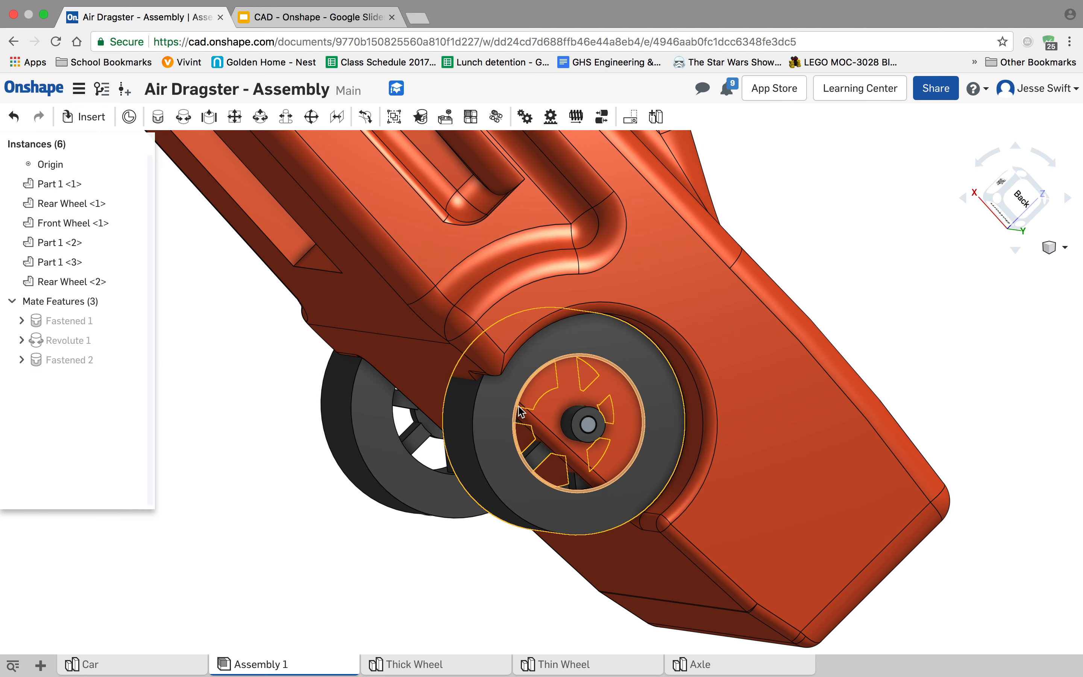
pyautogui.rightClick(95, 359)
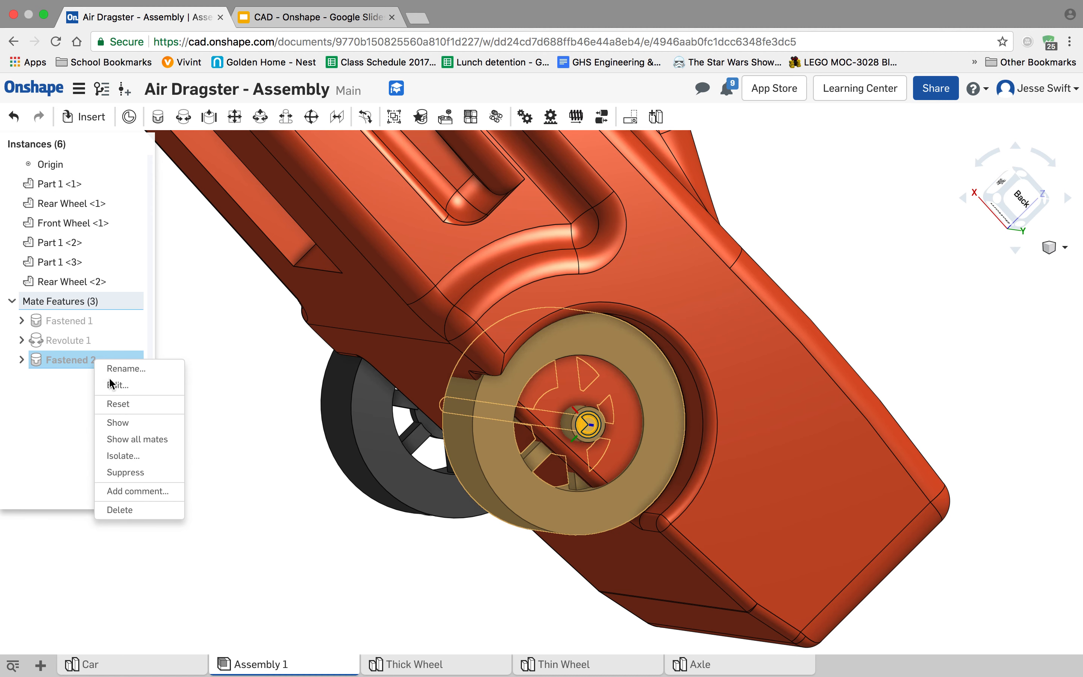
pyautogui.click(112, 383)
pyautogui.click(68, 372)
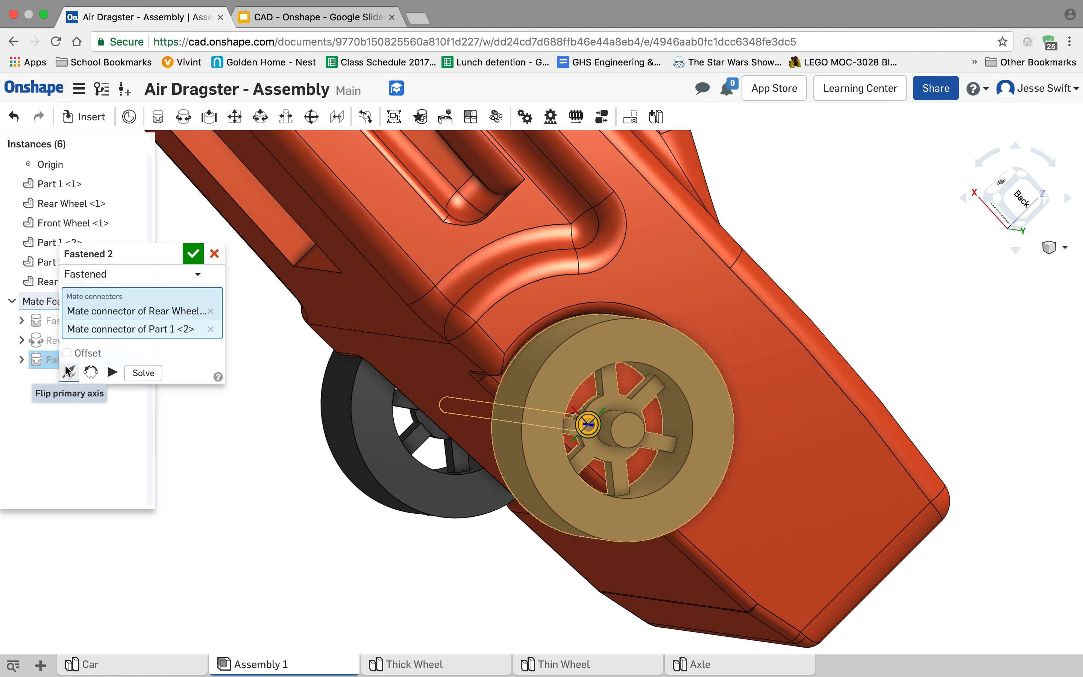
pyautogui.click(192, 253)
pyautogui.moveTo(216, 440)
pyautogui.mouseDown(button='right')
pyautogui.moveTo(344, 449)
pyautogui.moveTo(300, 456)
pyautogui.moveTo(295, 445)
pyautogui.moveTo(345, 429)
pyautogui.moveTo(228, 444)
pyautogui.mouseUp(button='right')
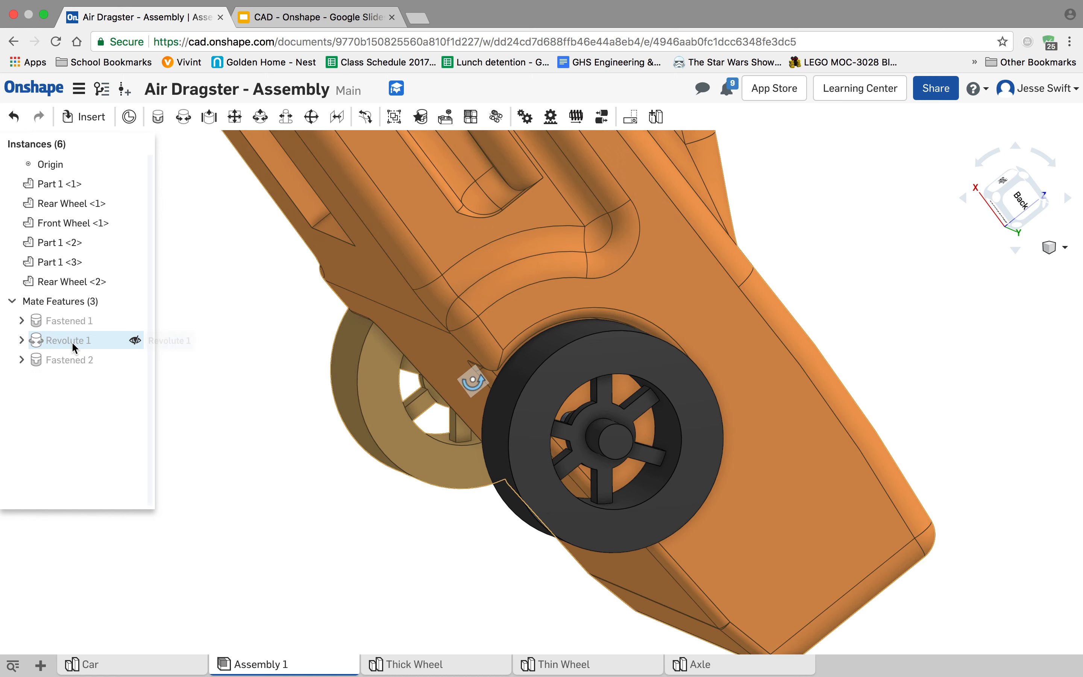
# Step: Animate the Revolute 1 mate from 0 to 360 degrees to check both rear wheels' rotation, and close the animation
pyautogui.rightClick(72, 342)
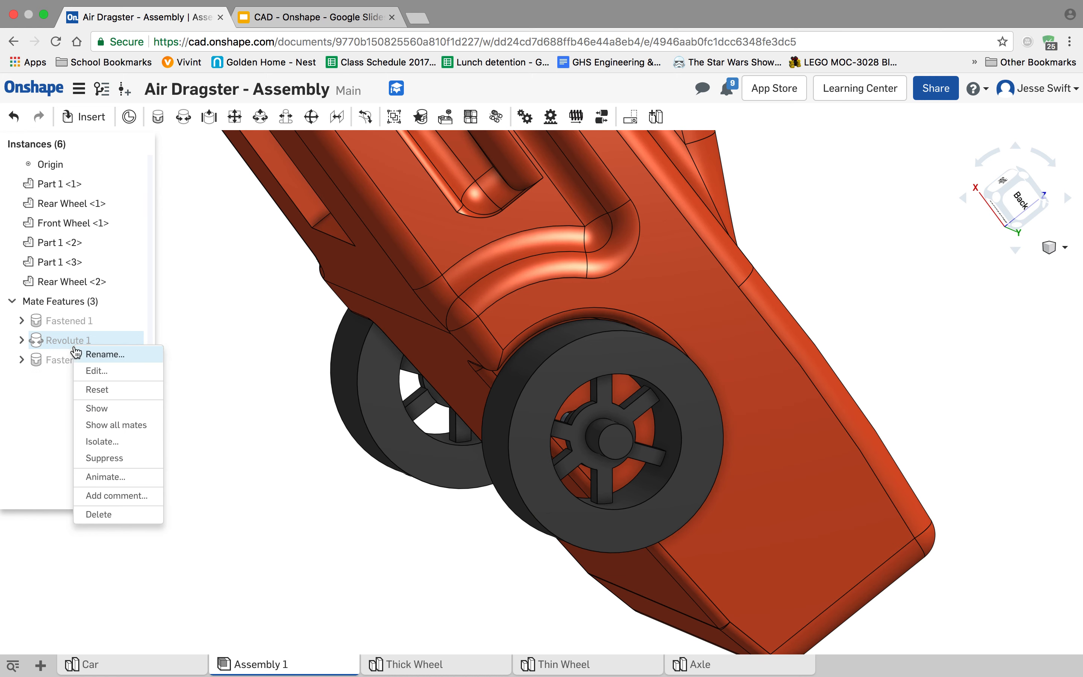
pyautogui.click(106, 478)
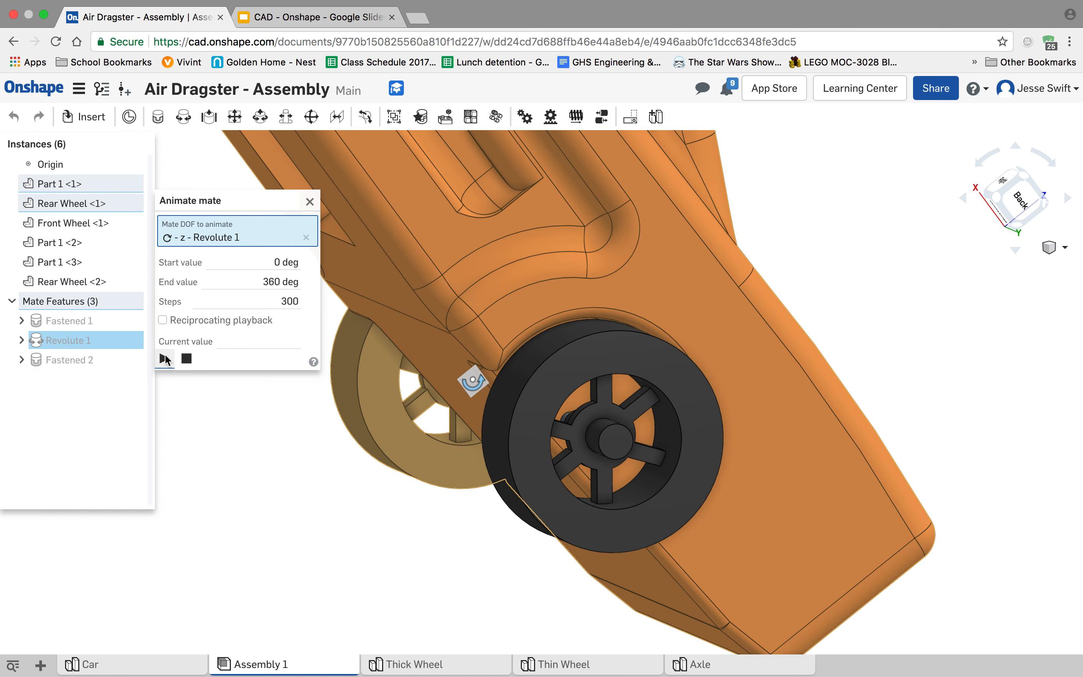
pyautogui.click(164, 358)
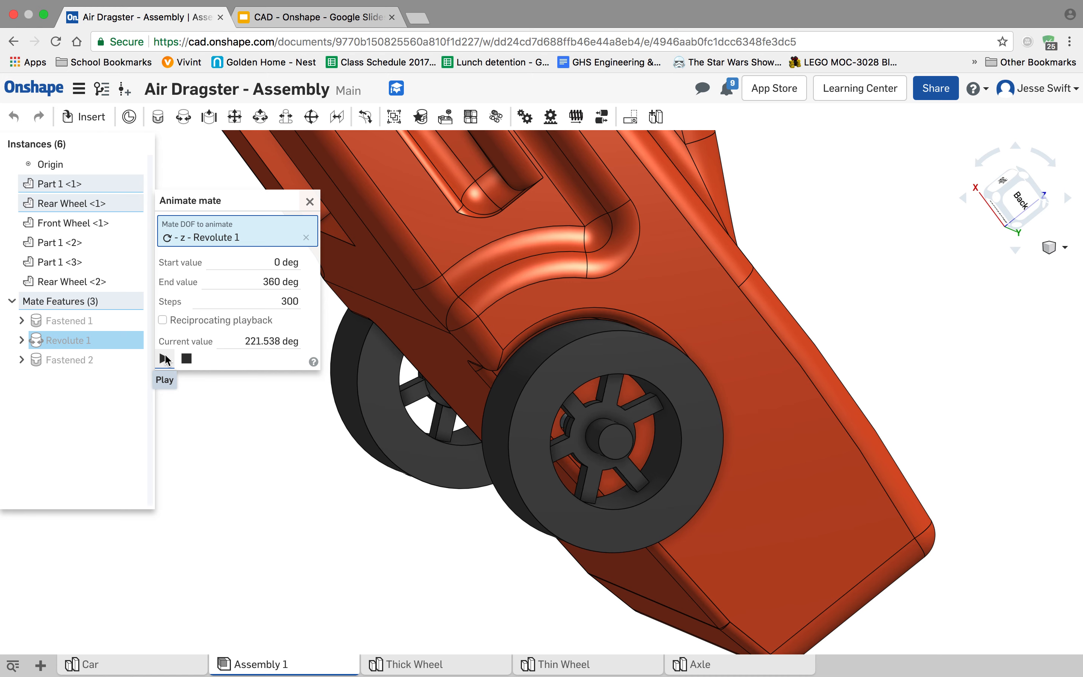
pyautogui.click(308, 202)
# Step: Start a Fastened mate for the front wheel, using the free end of the front axle as its first mate connector
pyautogui.moveTo(316, 351); pyautogui.dragTo(829, 379, button='right')
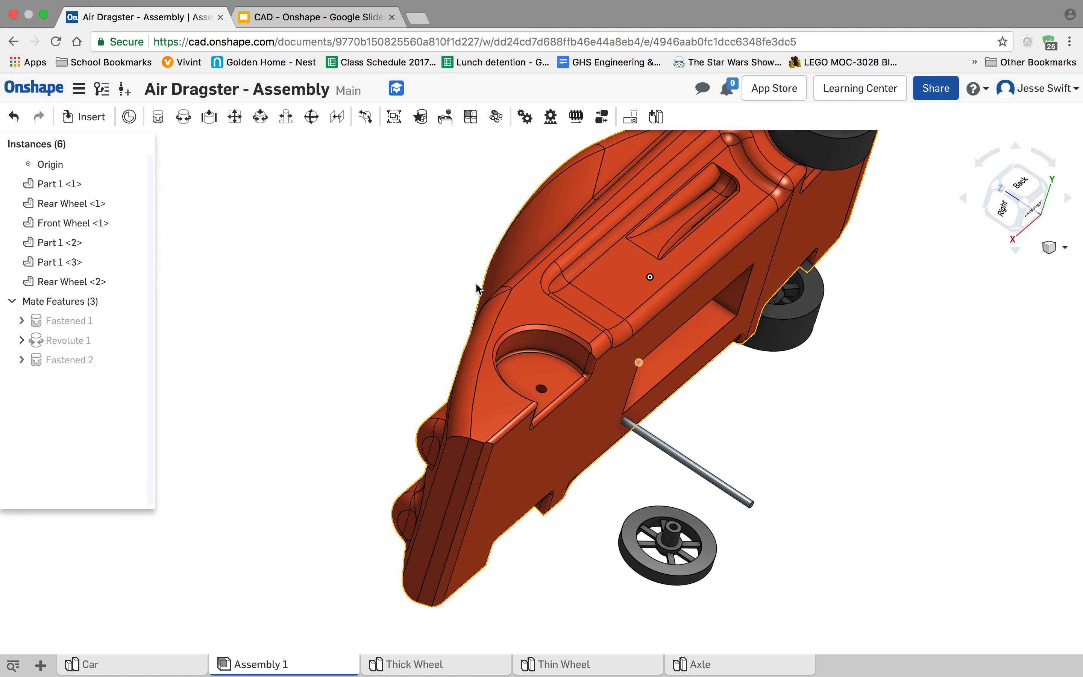
pyautogui.click(157, 118)
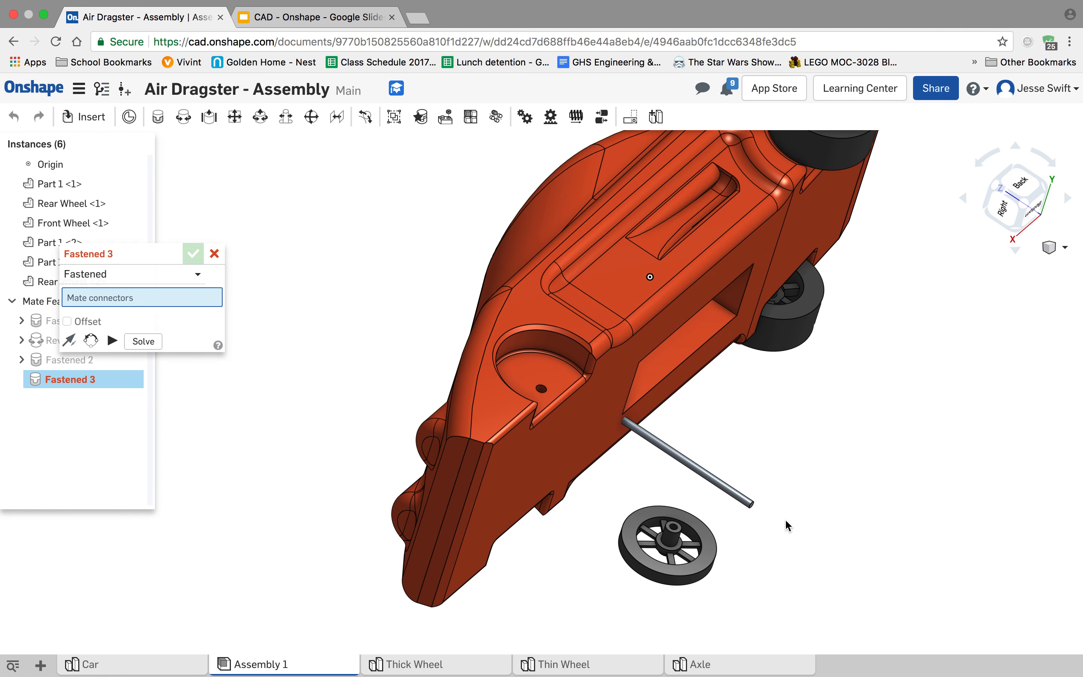
pyautogui.scroll(10, 761, 517)
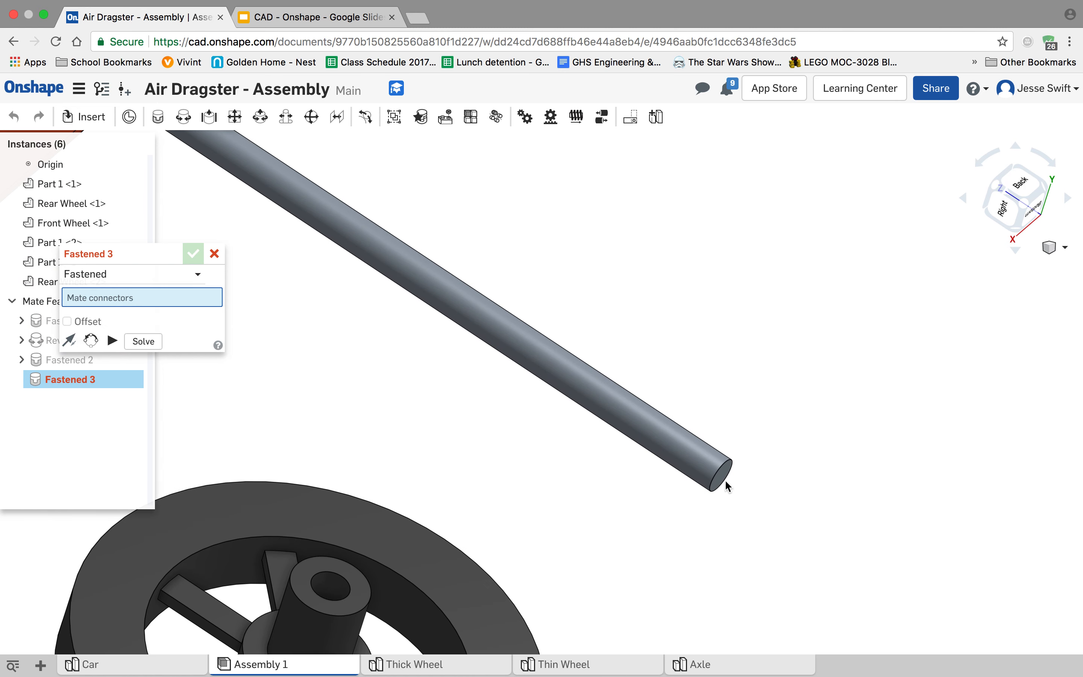
pyautogui.click(718, 481)
pyautogui.scroll(-5, 346, 578)
pyautogui.scroll(5, 332, 613)
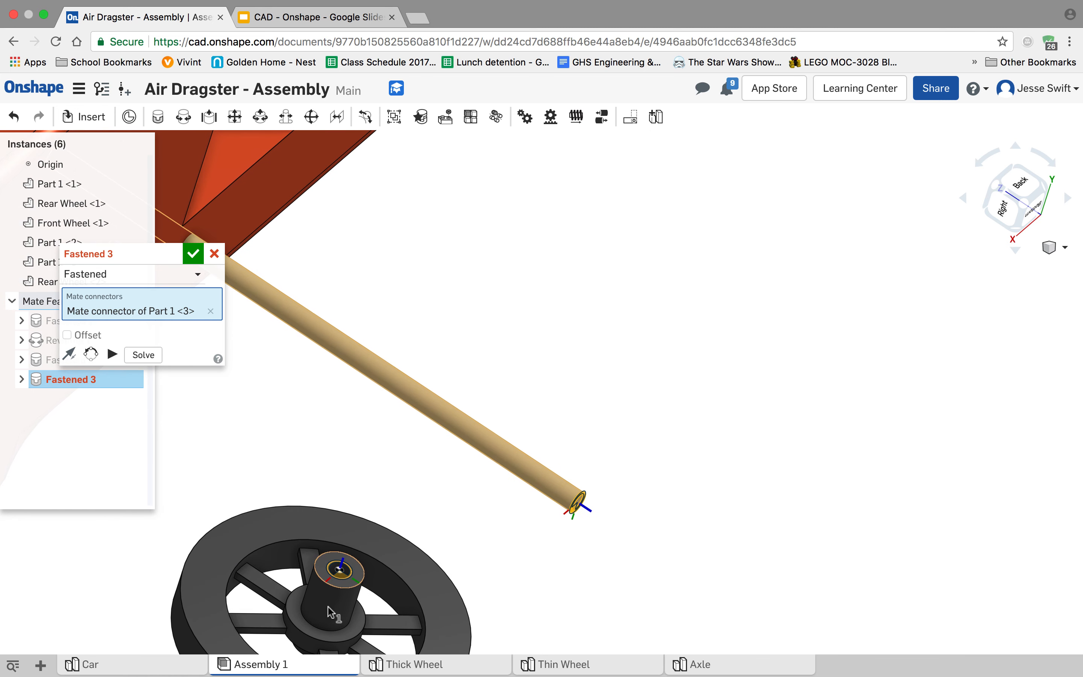